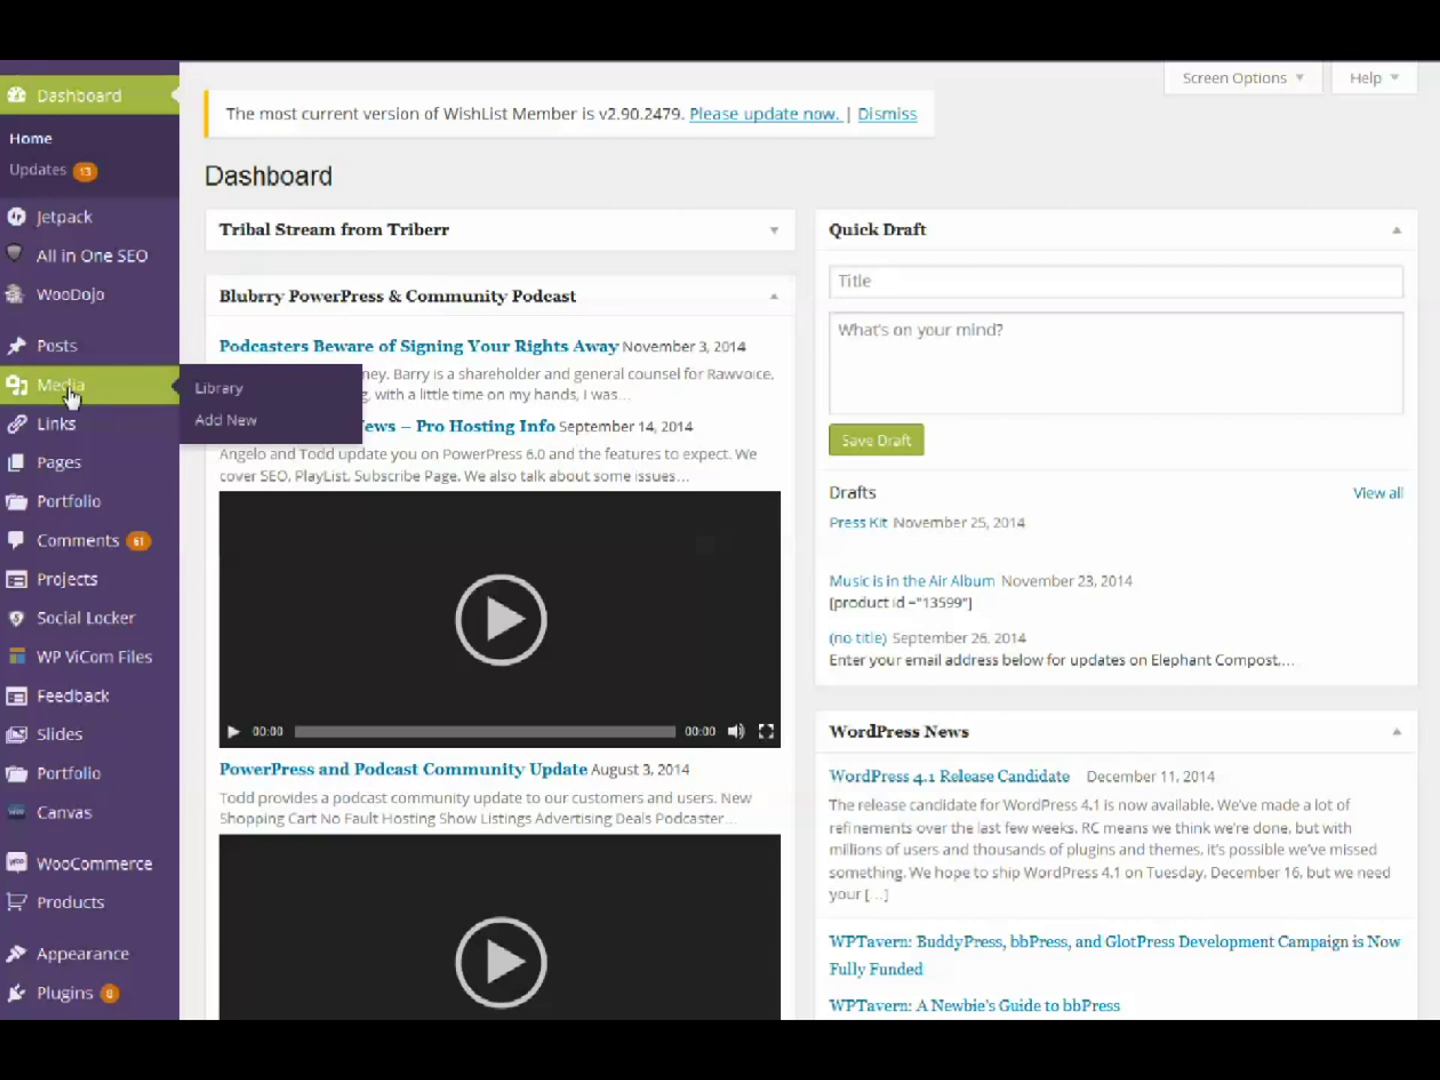
Step: Open the Media Library and show the persimmon photo's Attachment Details
{"action": "left_click", "coordinate": [214, 402]}
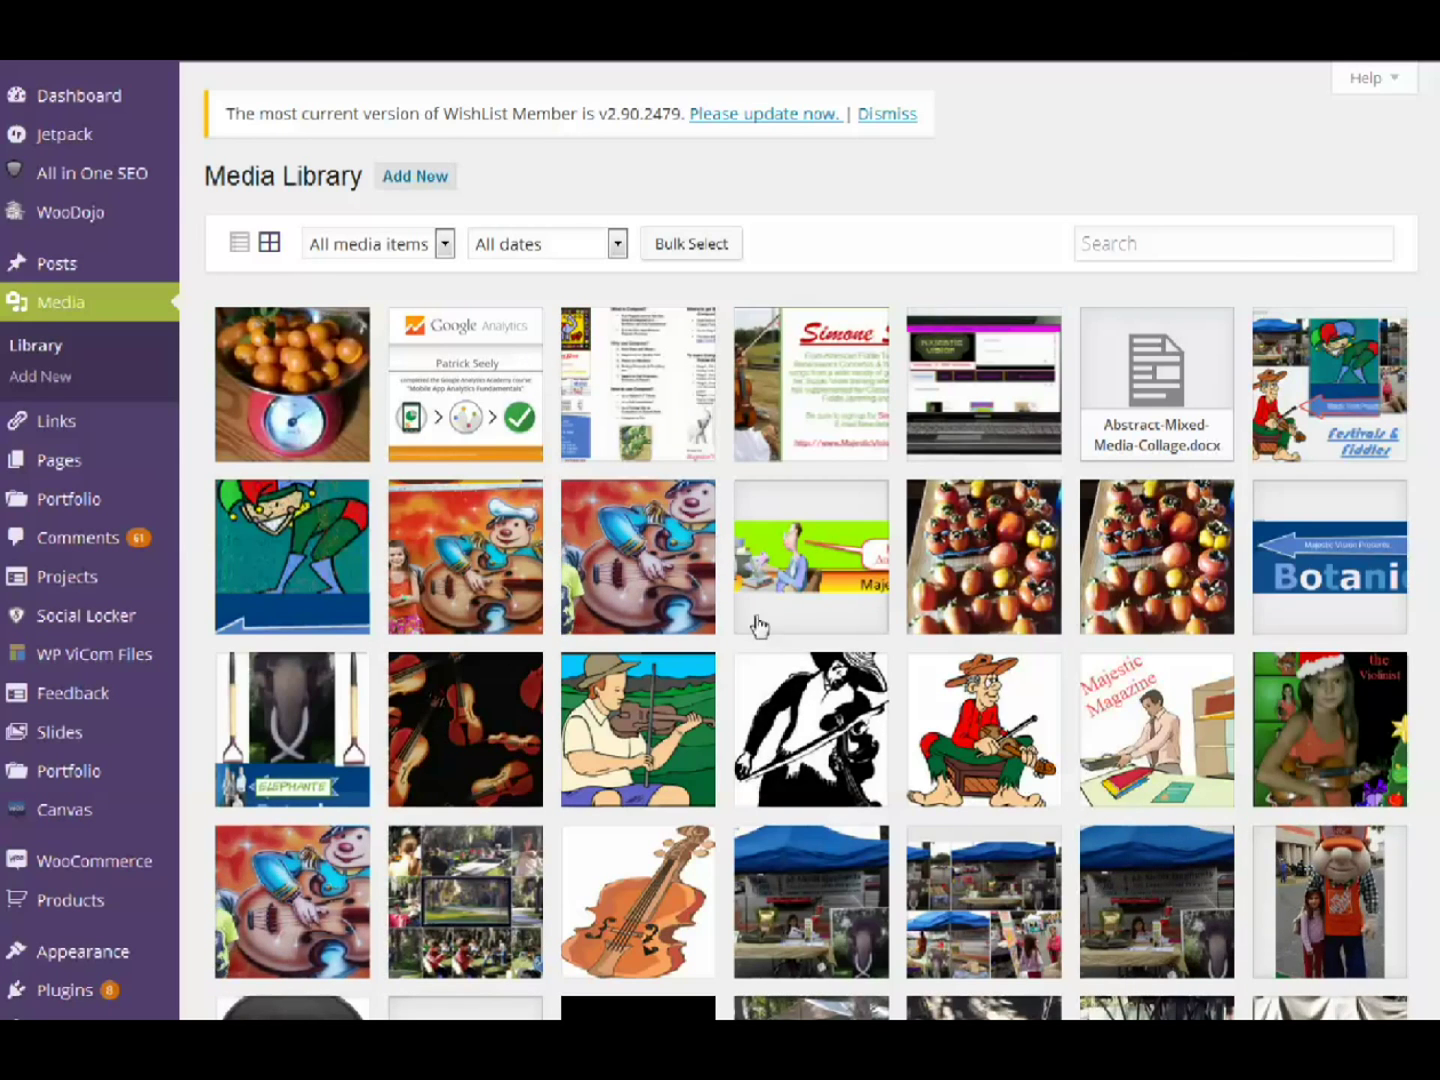
{"action": "left_click", "coordinate": [975, 574]}
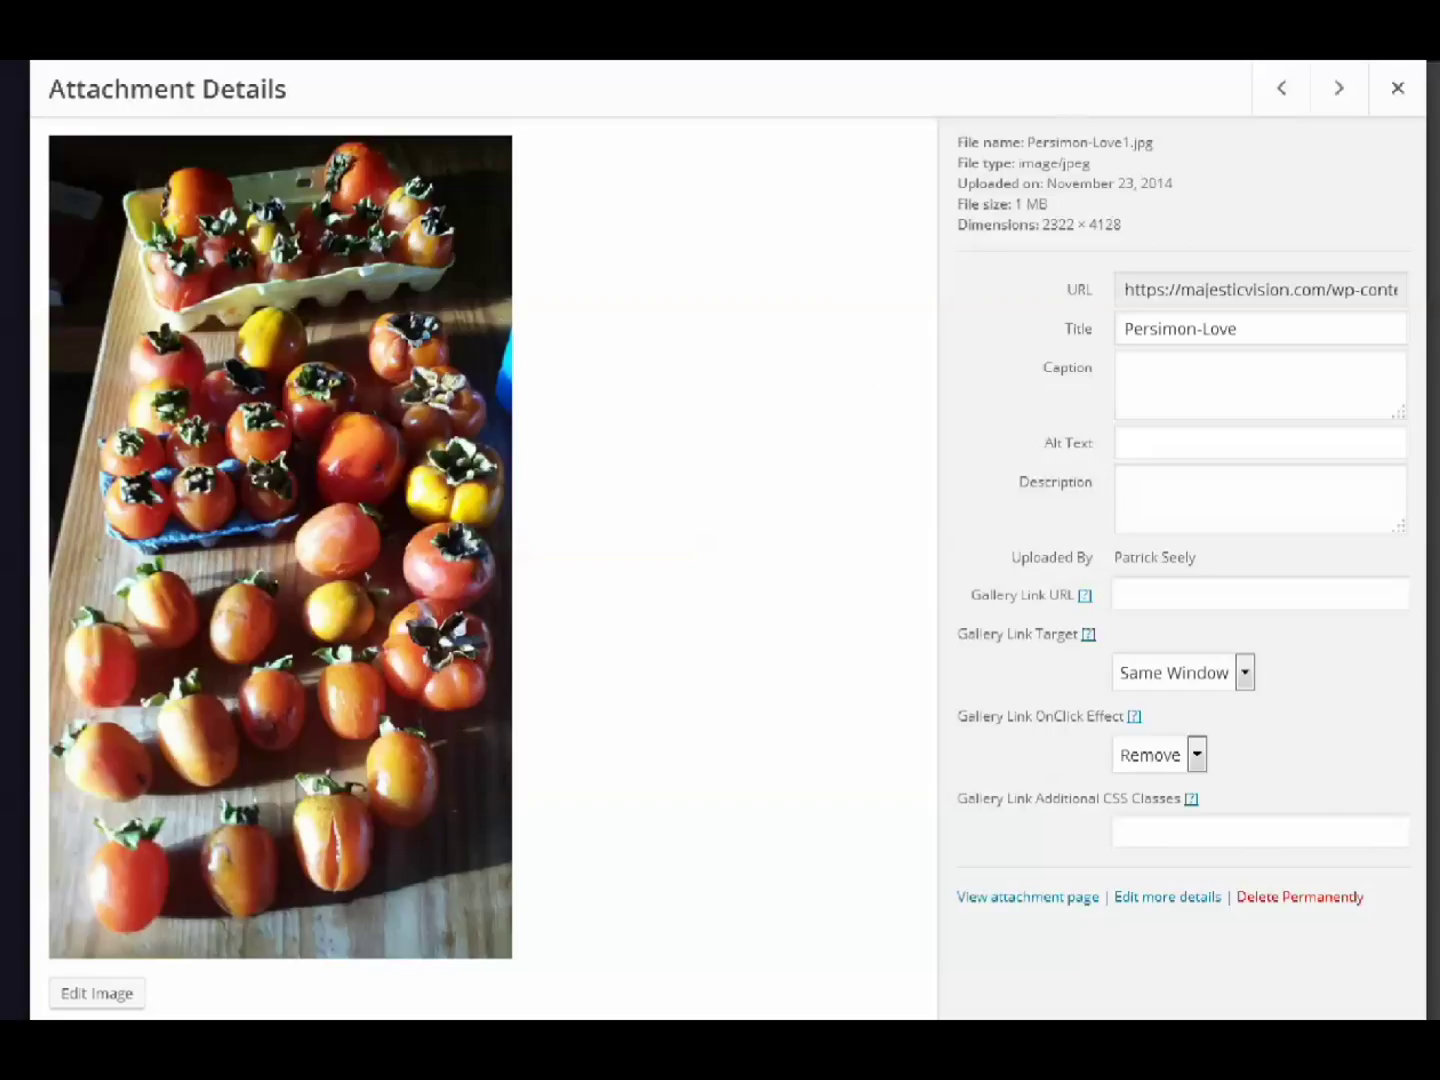
Step: Save the persimmon image with Save Image As, then close its details
{"action": "right_click", "coordinate": [320, 618]}
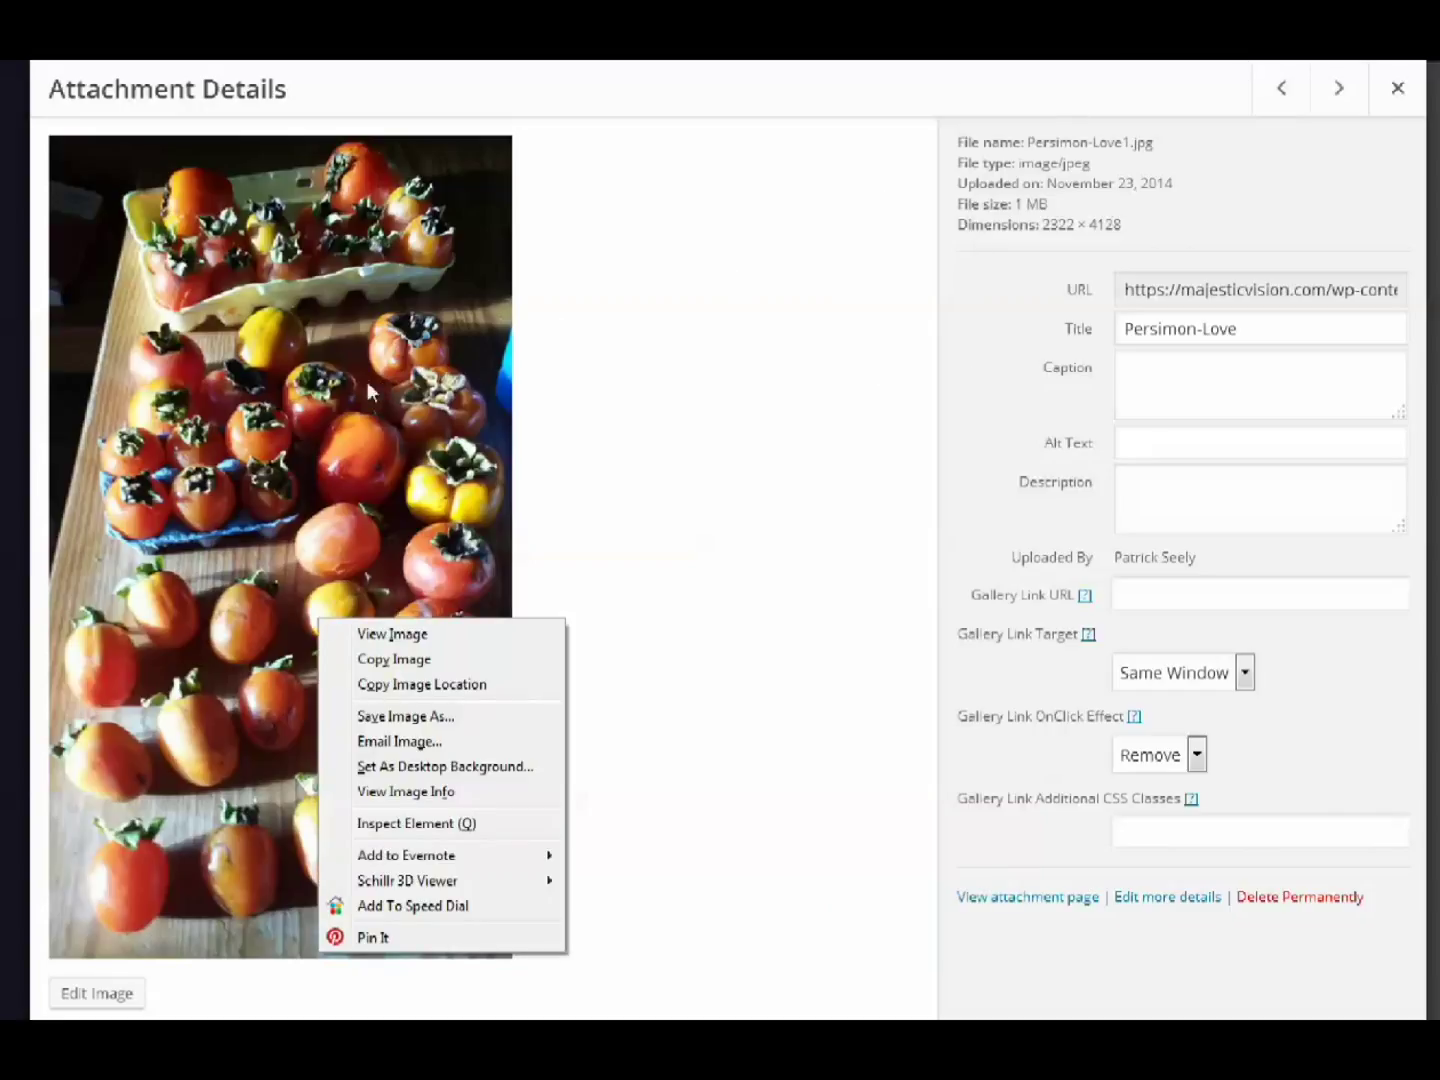
{"action": "right_click", "coordinate": [393, 388]}
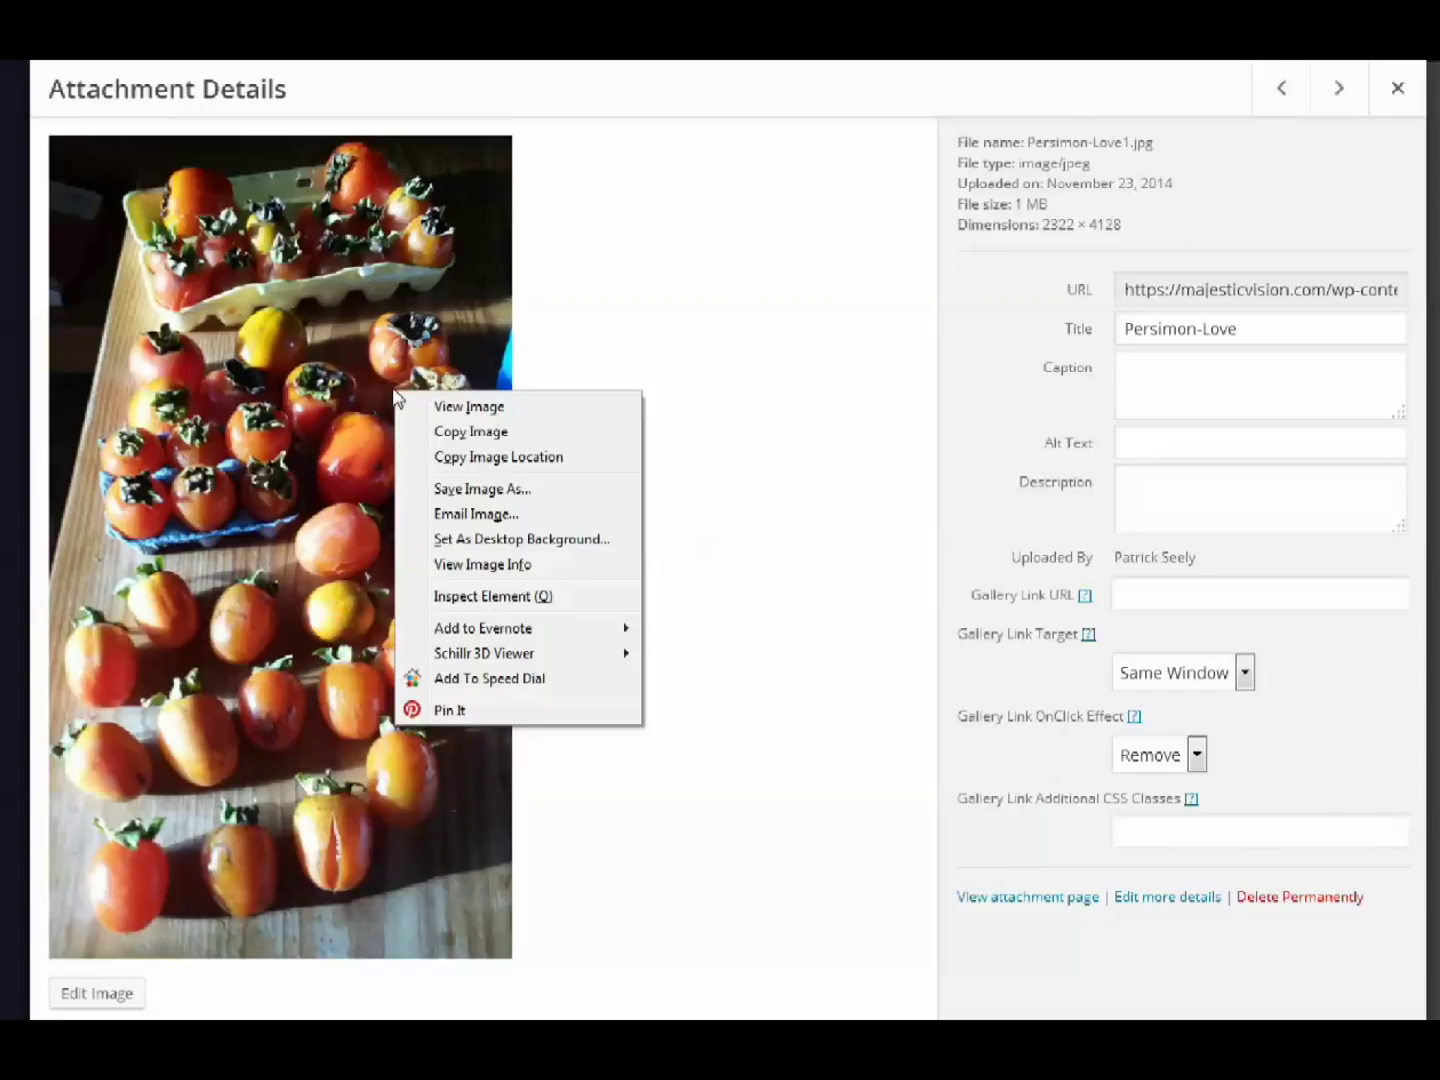
{"action": "left_click", "coordinate": [462, 489]}
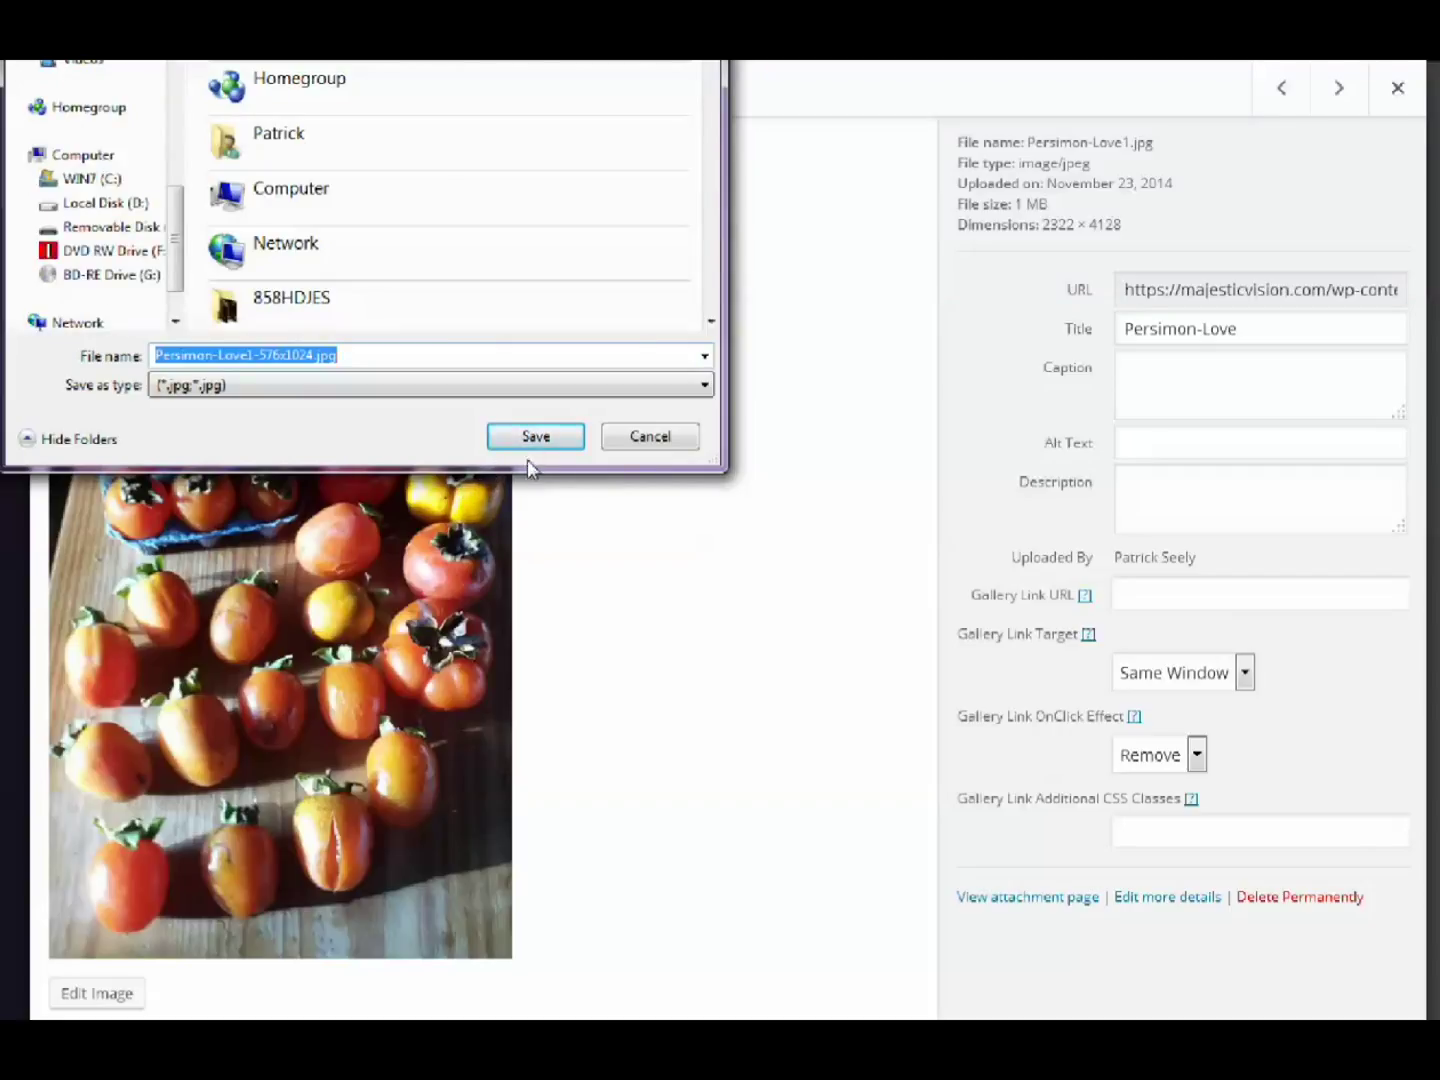
{"action": "left_click", "coordinate": [622, 446]}
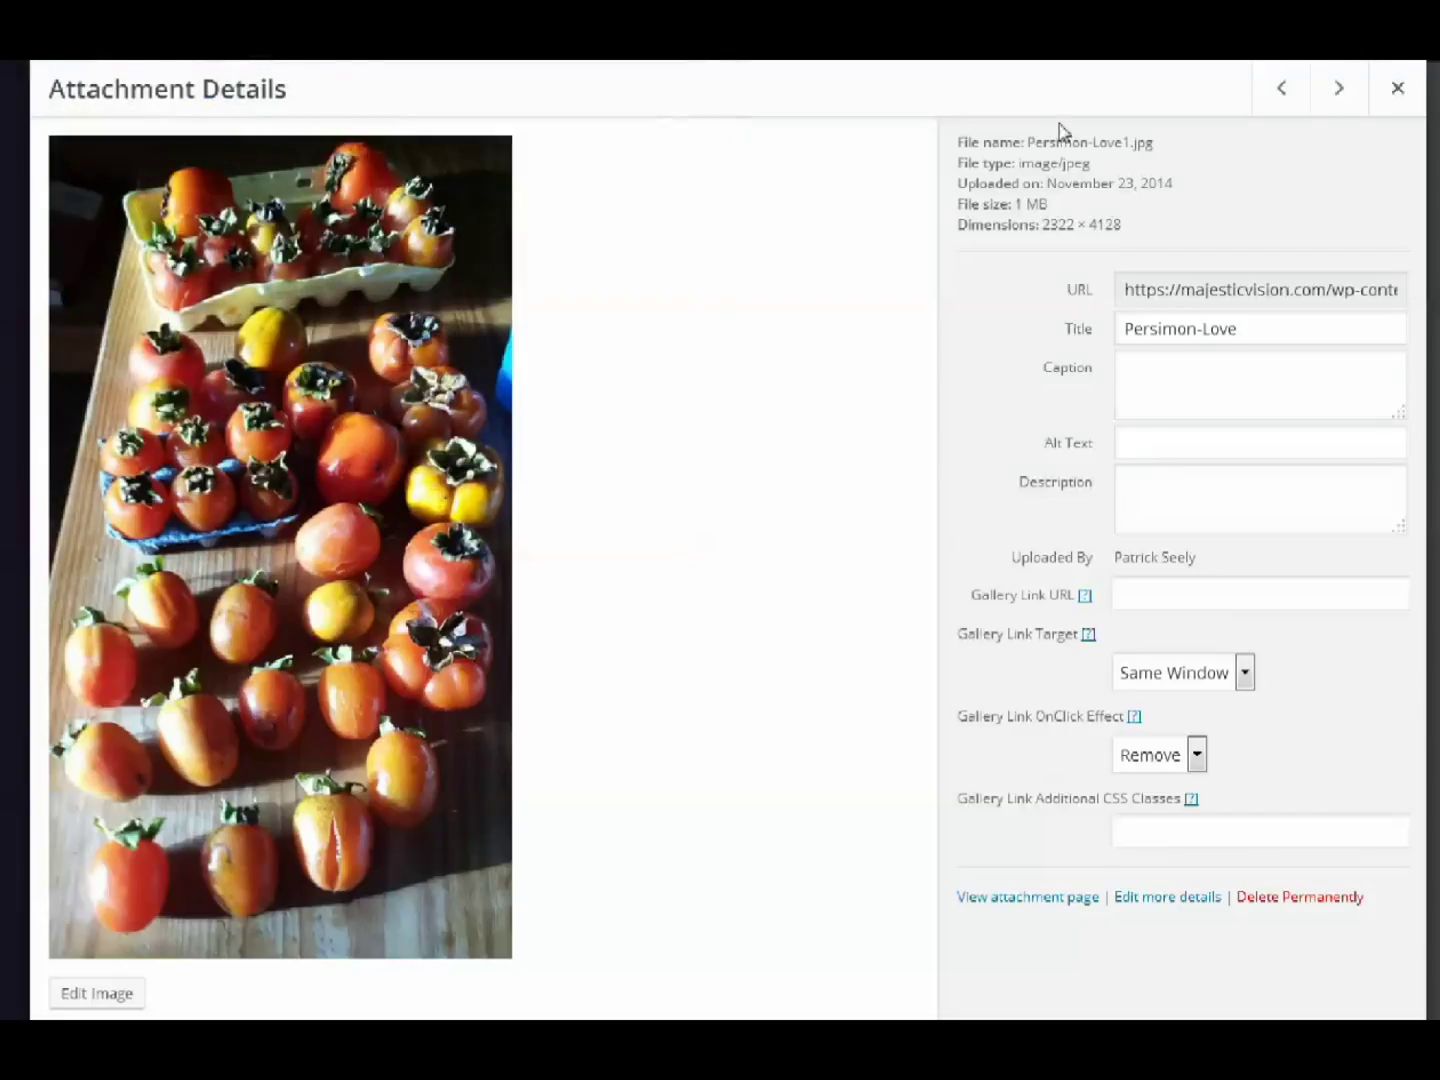
{"action": "key", "text": "Escape"}
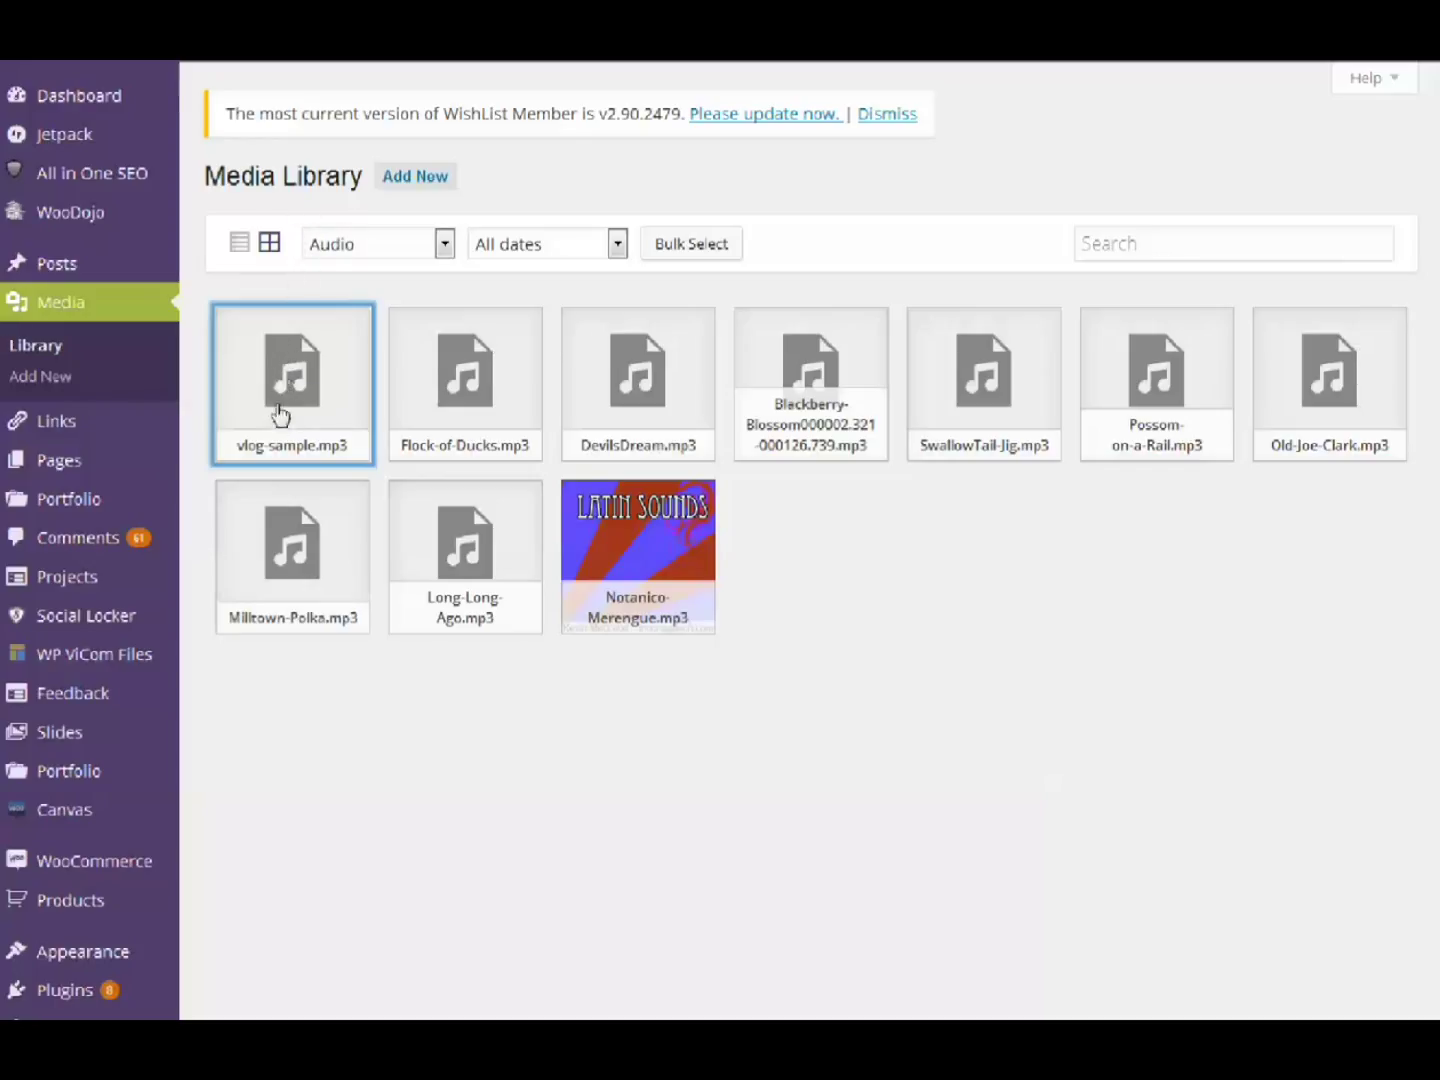
Step: Open the vlog-sample.mp3 tile to view its attachment details
{"action": "left_click", "coordinate": [285, 384]}
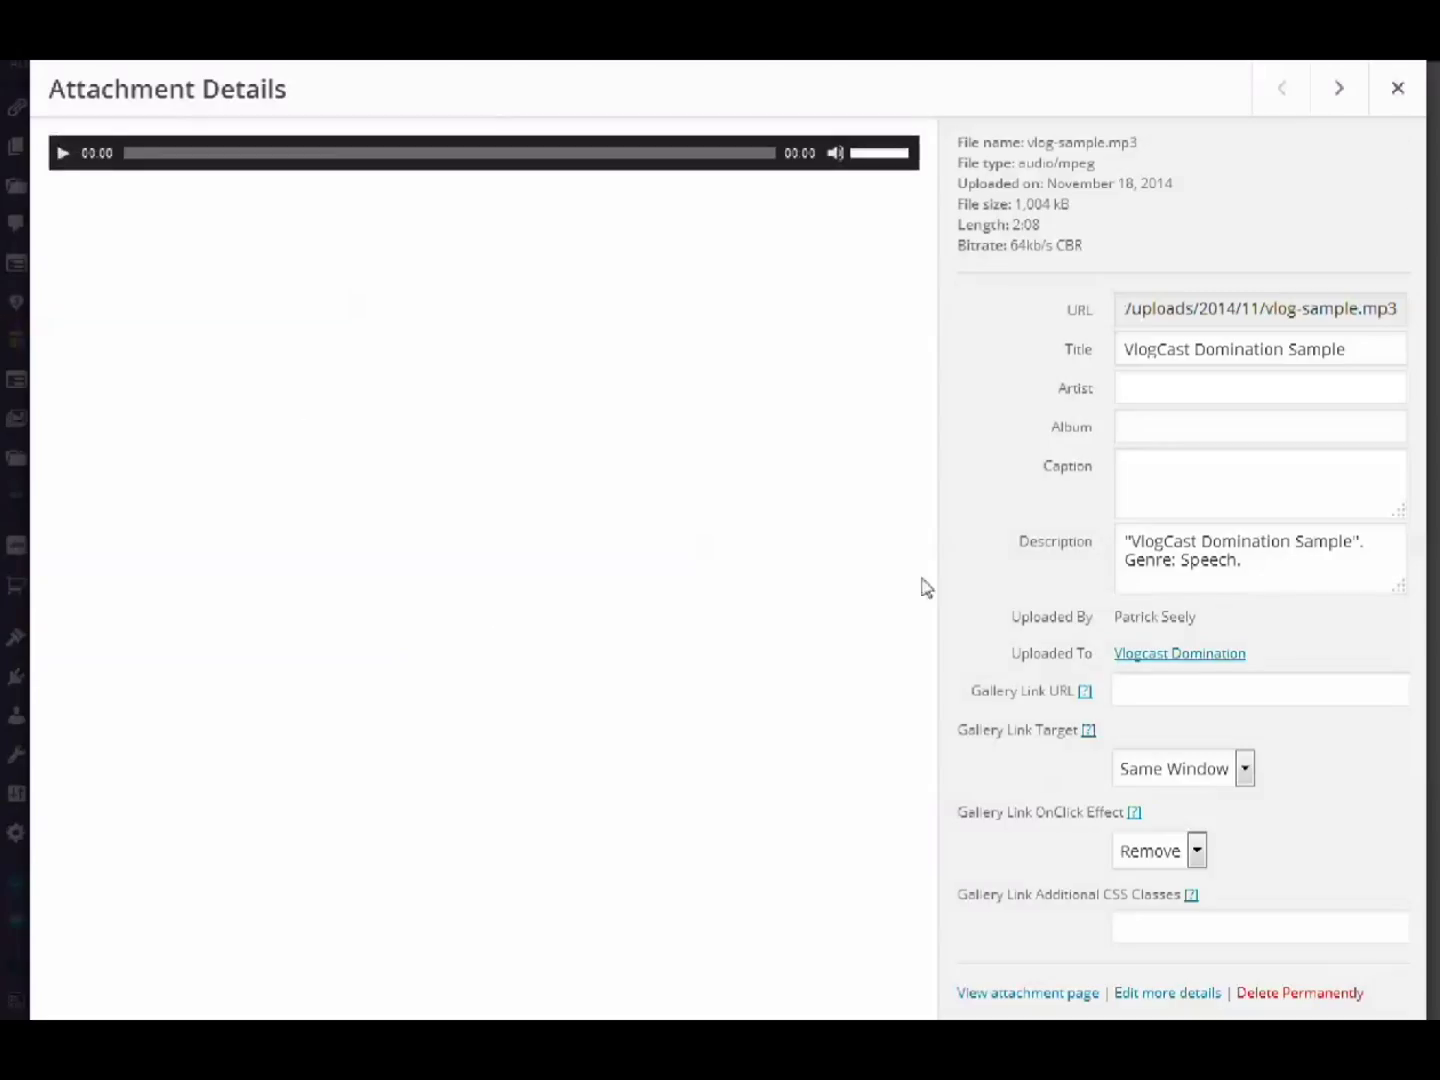
Step: Select the entire vlog-sample.mp3 URL field and copy it
{"action": "left_click", "coordinate": [1199, 308]}
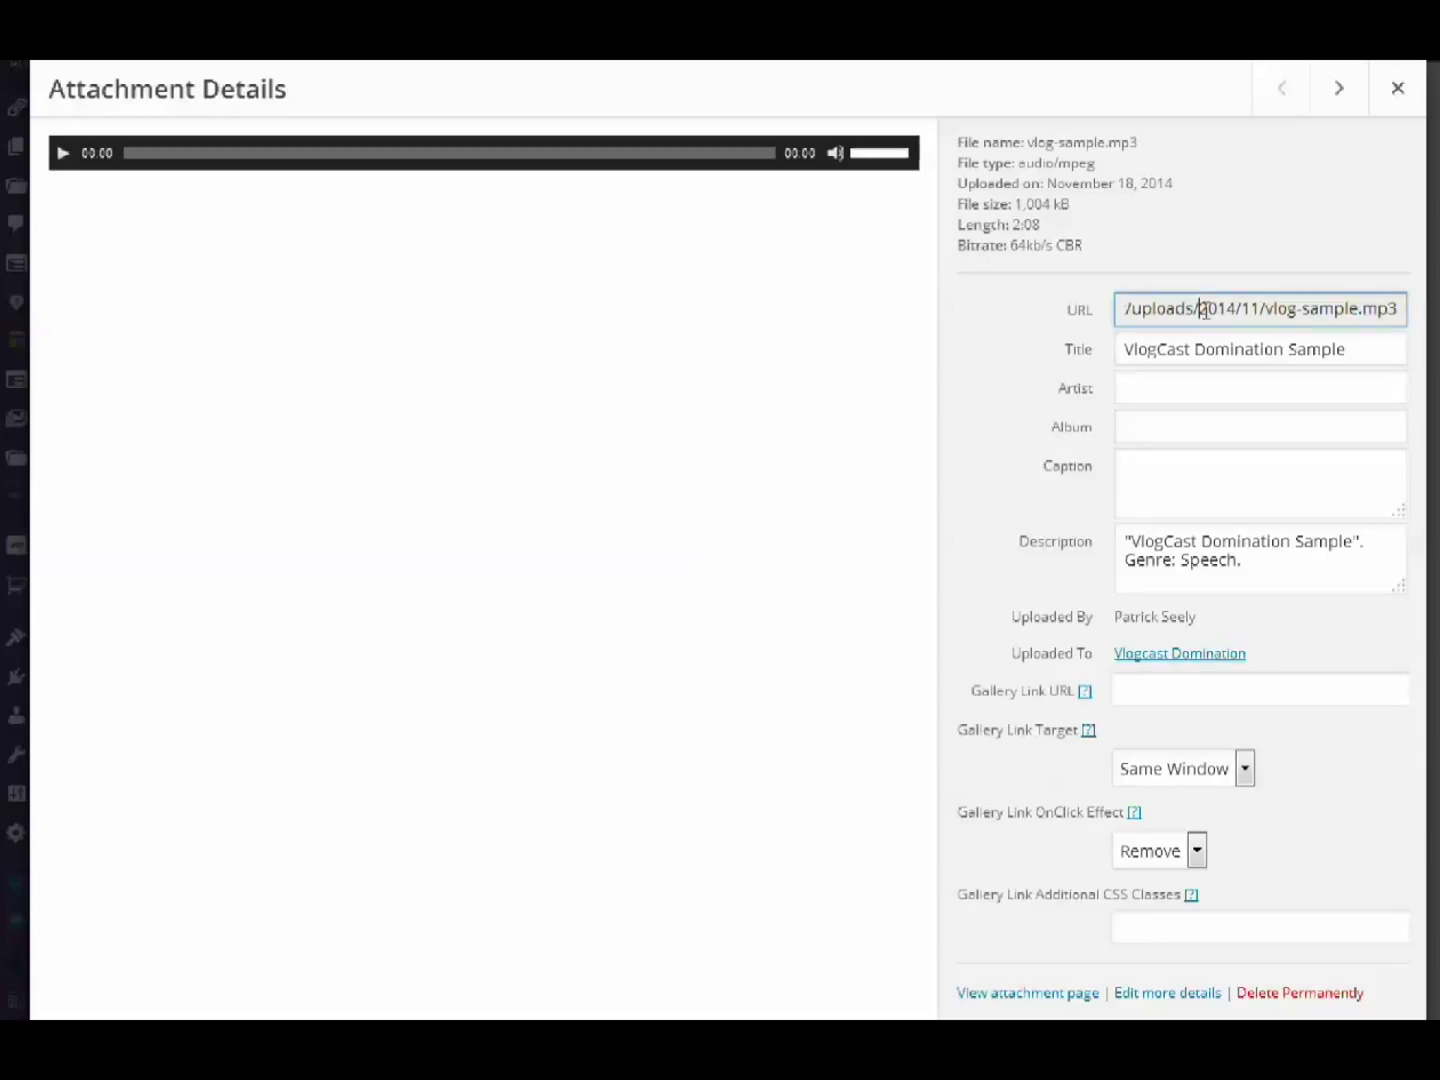
{"action": "right_click", "coordinate": [1204, 311]}
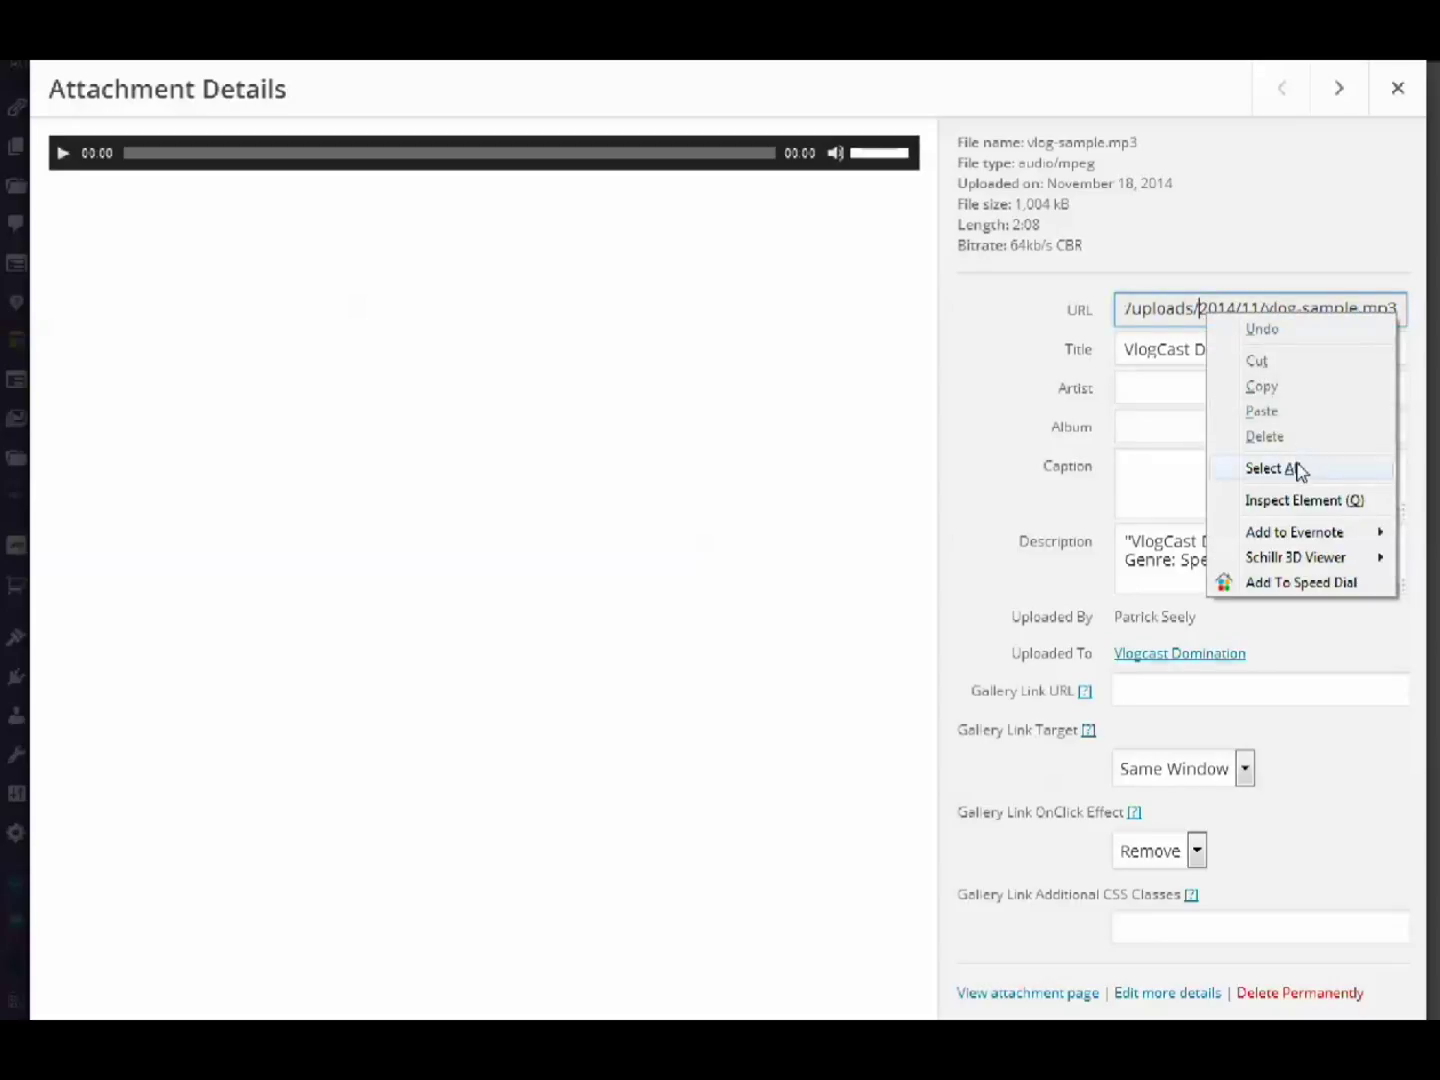
{"action": "left_click", "coordinate": [1296, 469]}
{"action": "right_click", "coordinate": [1230, 302]}
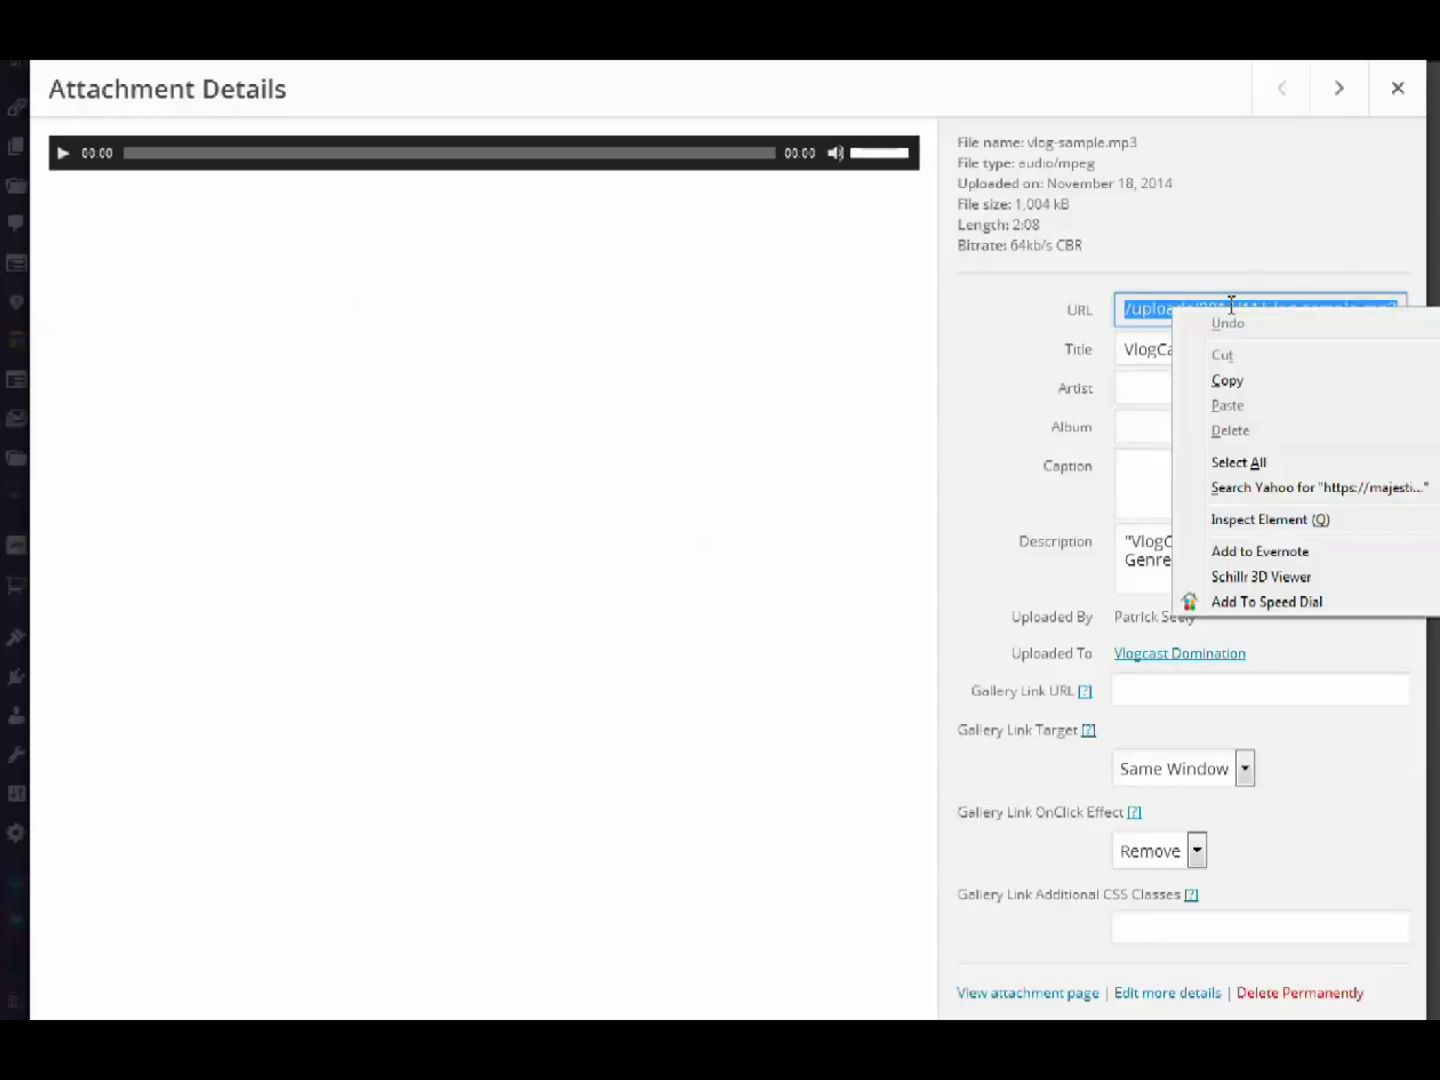
{"action": "left_click", "coordinate": [1273, 382]}
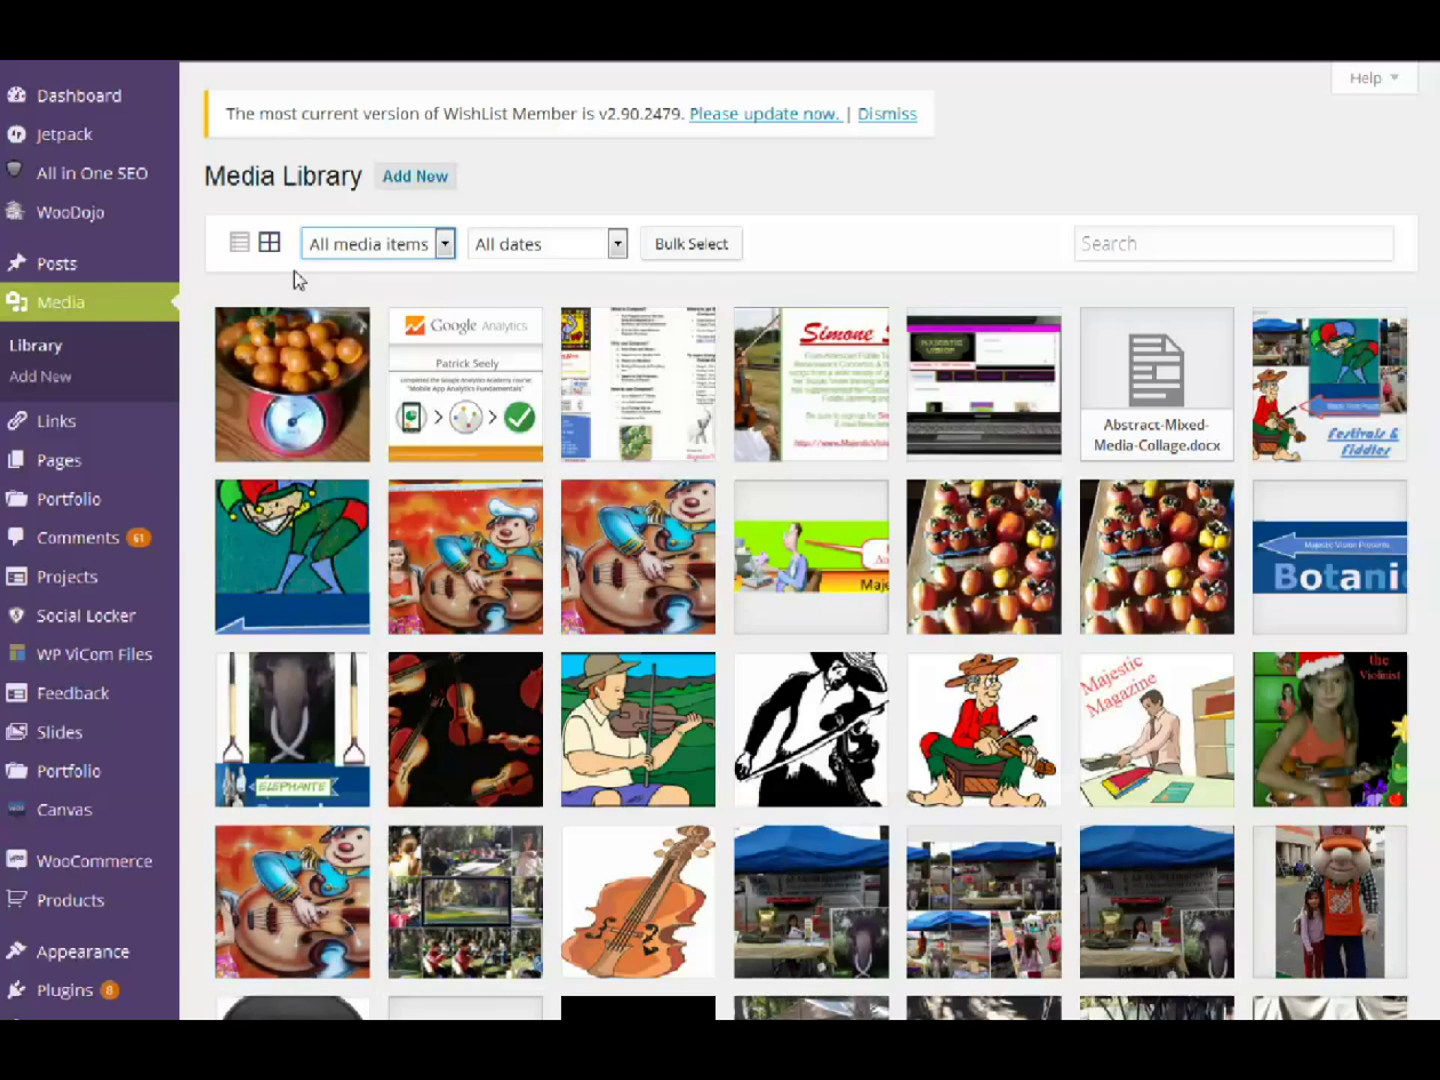
Step: Filter the media library to Audio and open Notanico-Merengue.mp3's details
{"action": "left_click", "coordinate": [386, 250]}
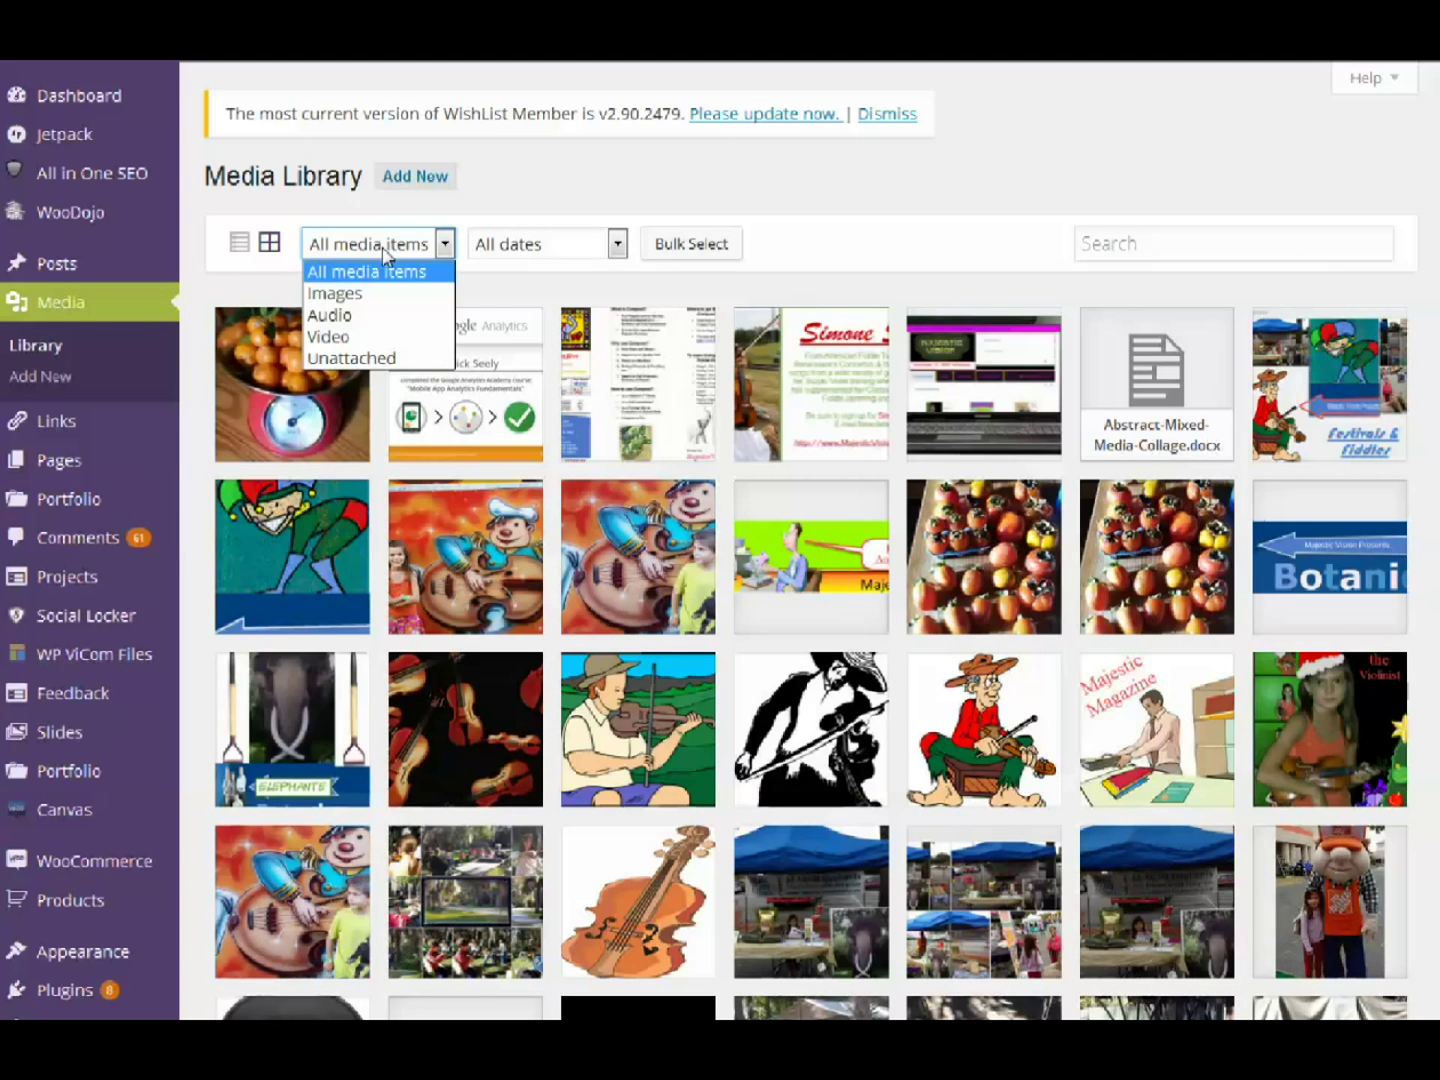
{"action": "left_click", "coordinate": [360, 326]}
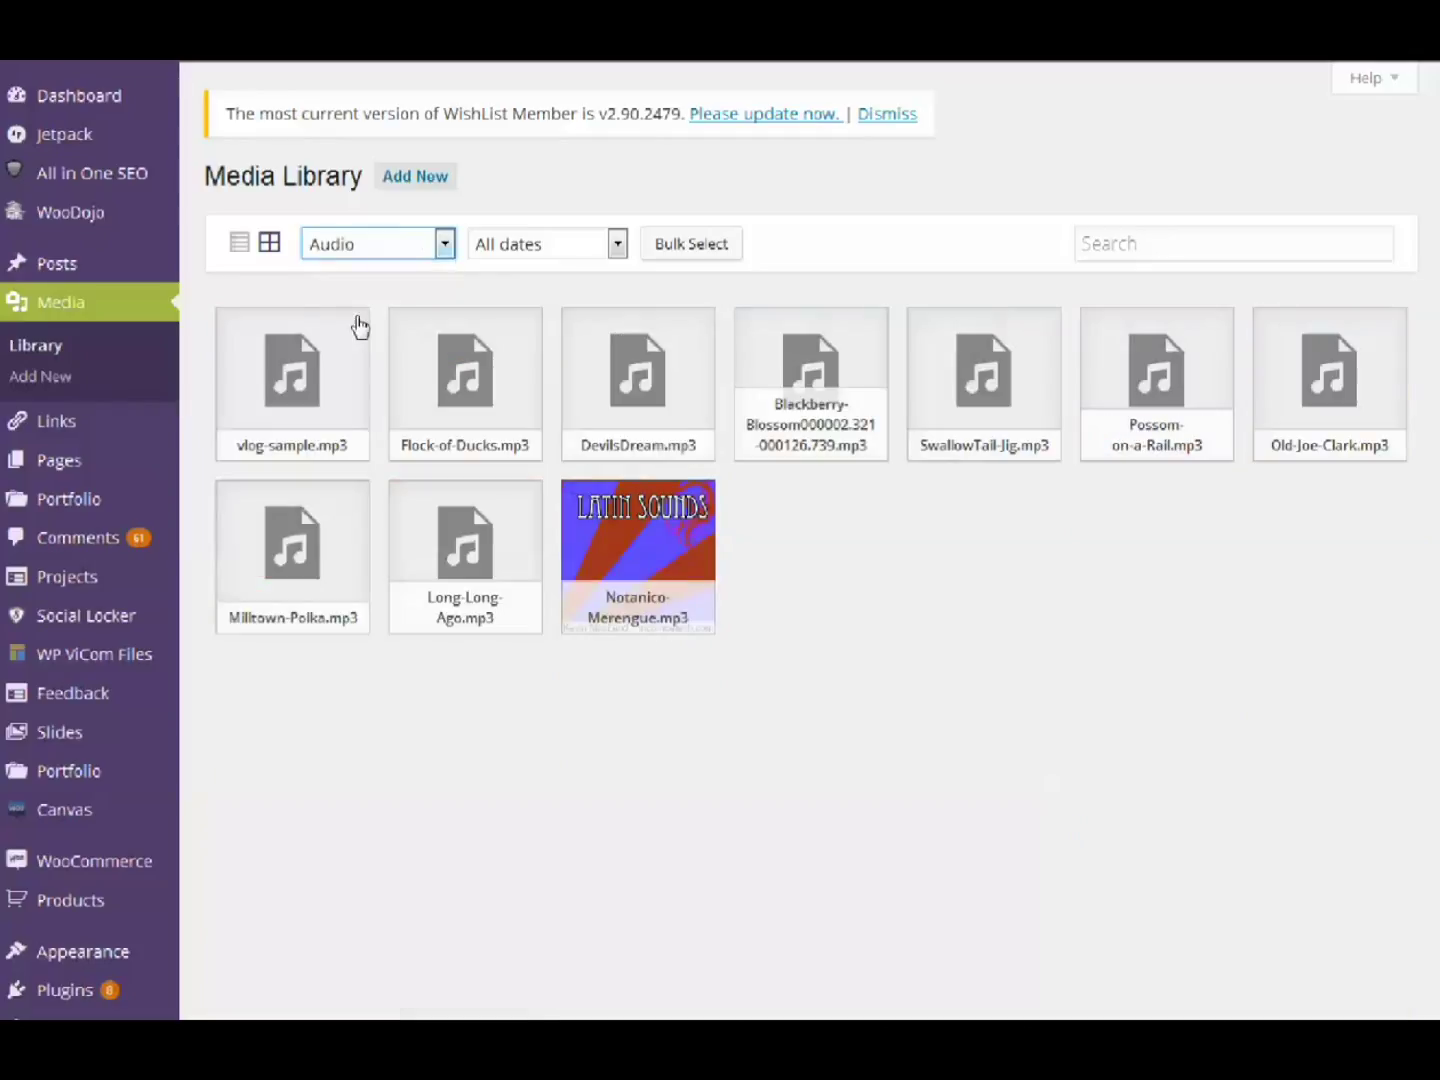
{"action": "left_click", "coordinate": [659, 549]}
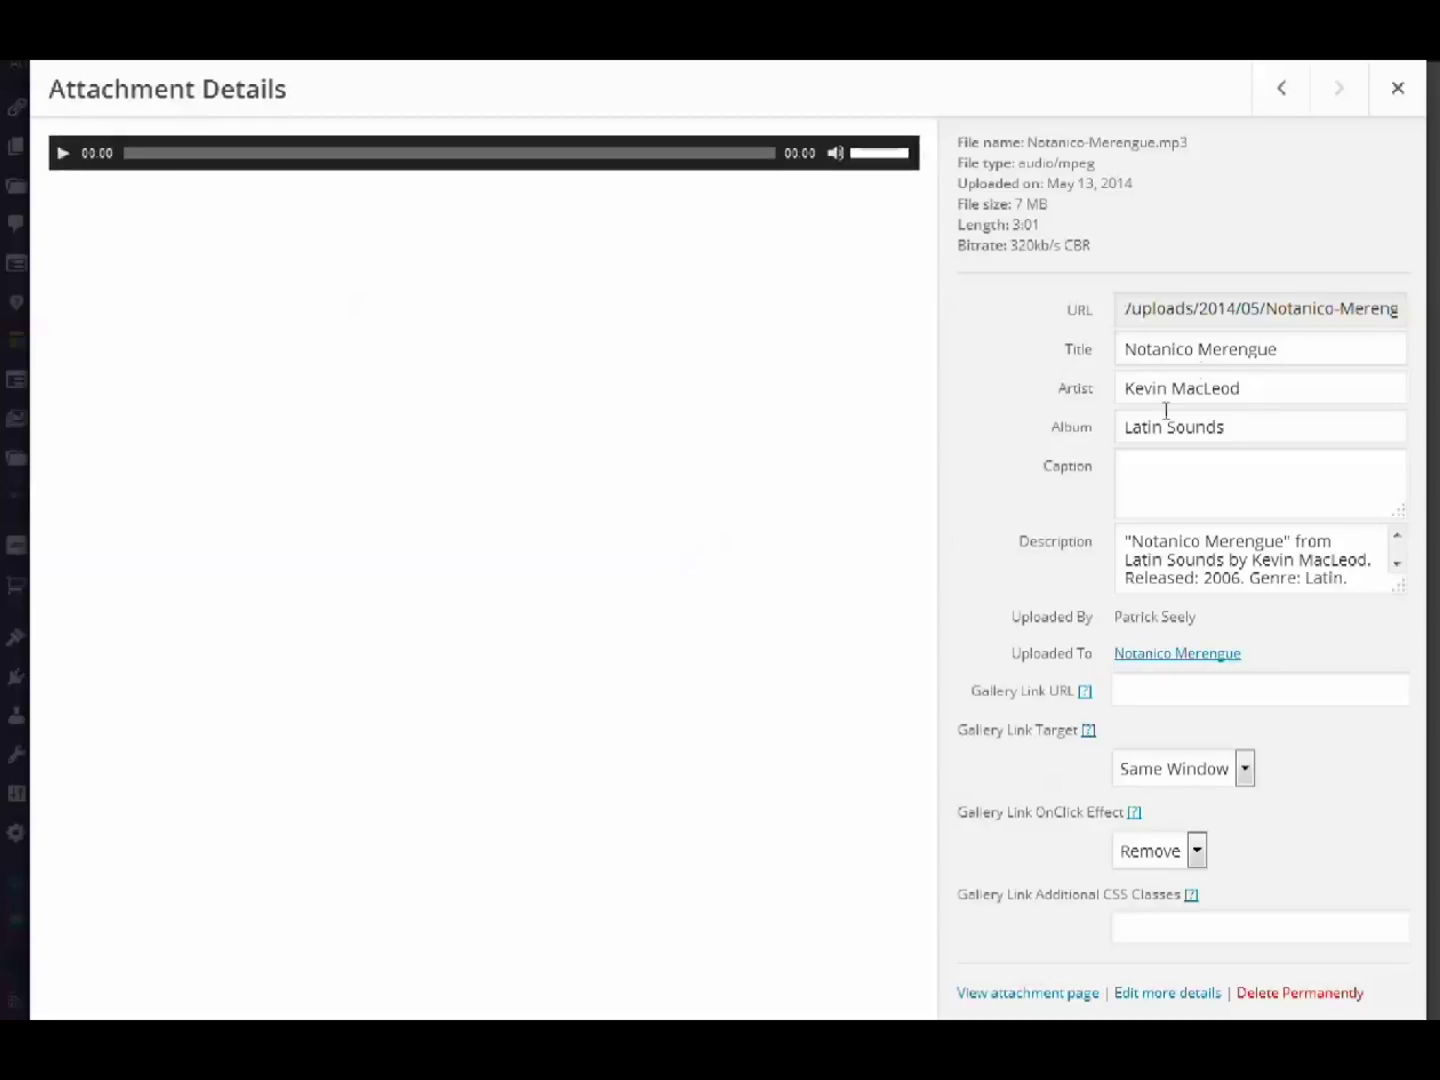
Step: Select the whole Notanico-Merengue.mp3 URL field and copy it
{"action": "left_click", "coordinate": [1202, 308]}
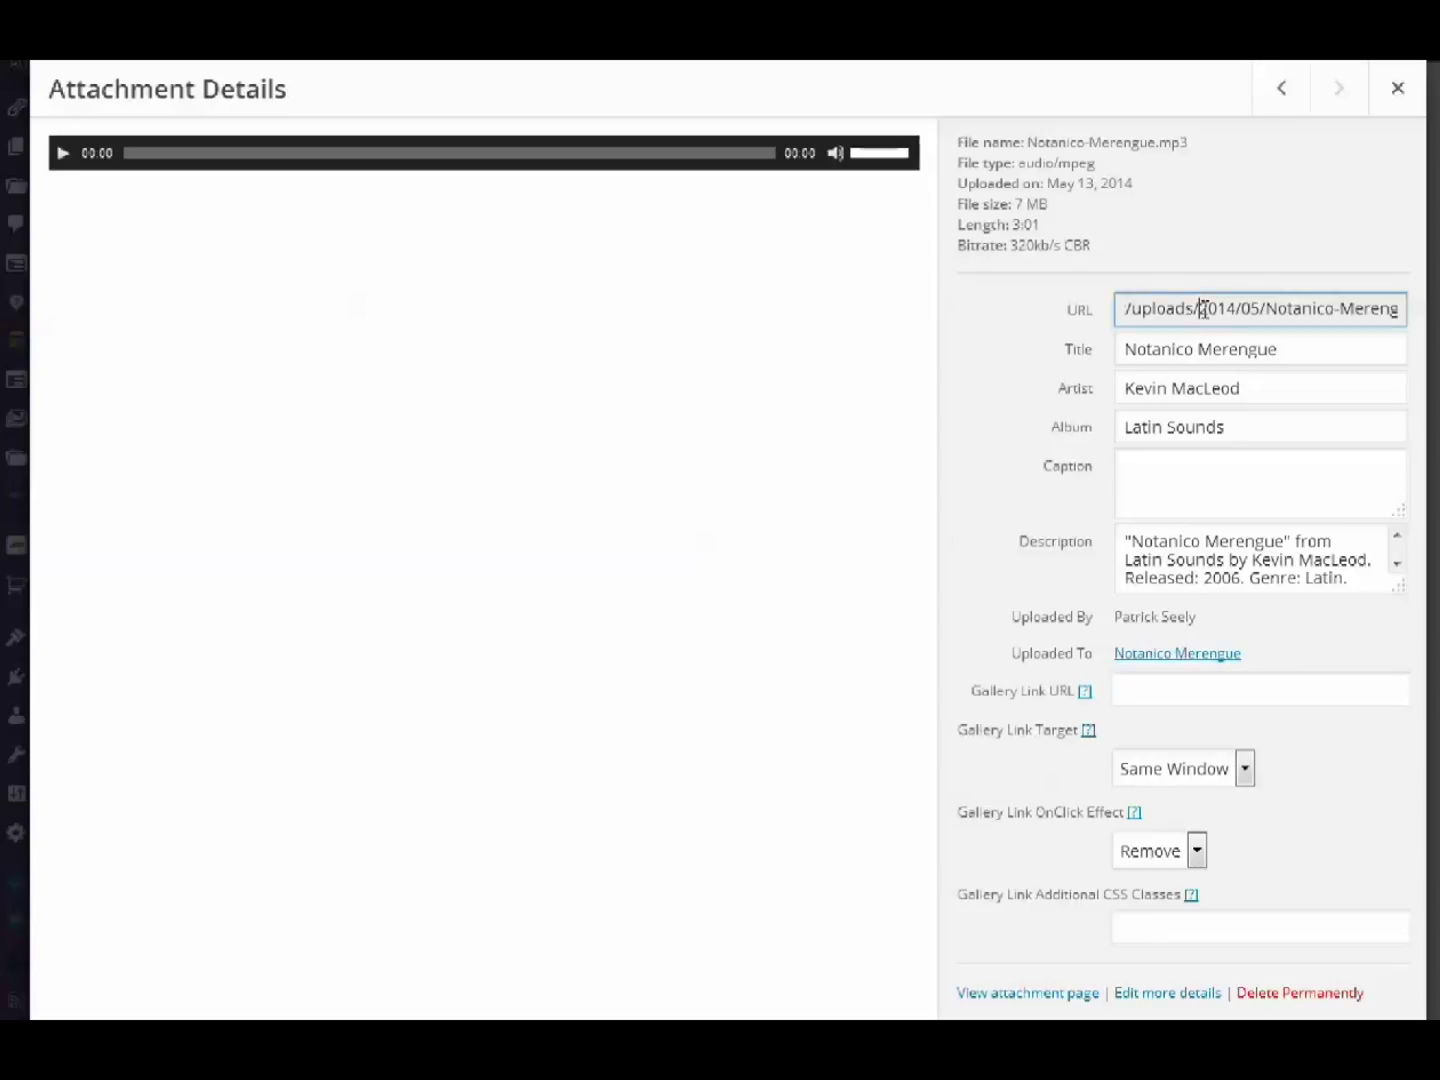
{"action": "right_click", "coordinate": [1203, 310]}
{"action": "left_click", "coordinate": [1275, 468]}
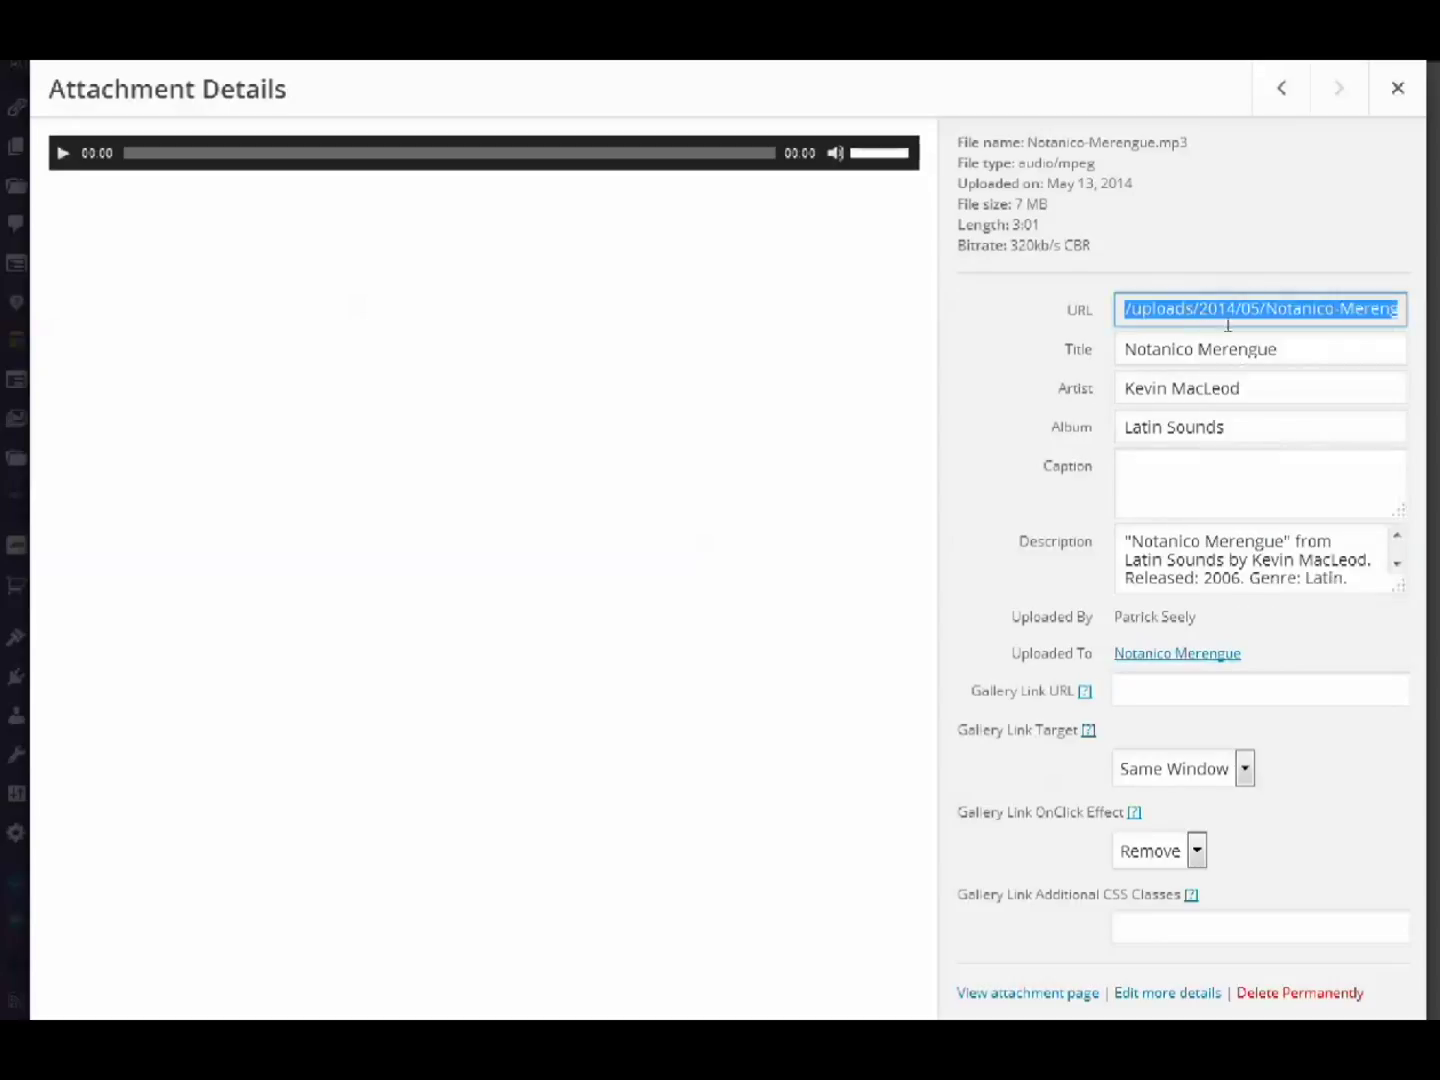
{"action": "right_click", "coordinate": [1172, 311]}
{"action": "left_click", "coordinate": [1226, 384]}
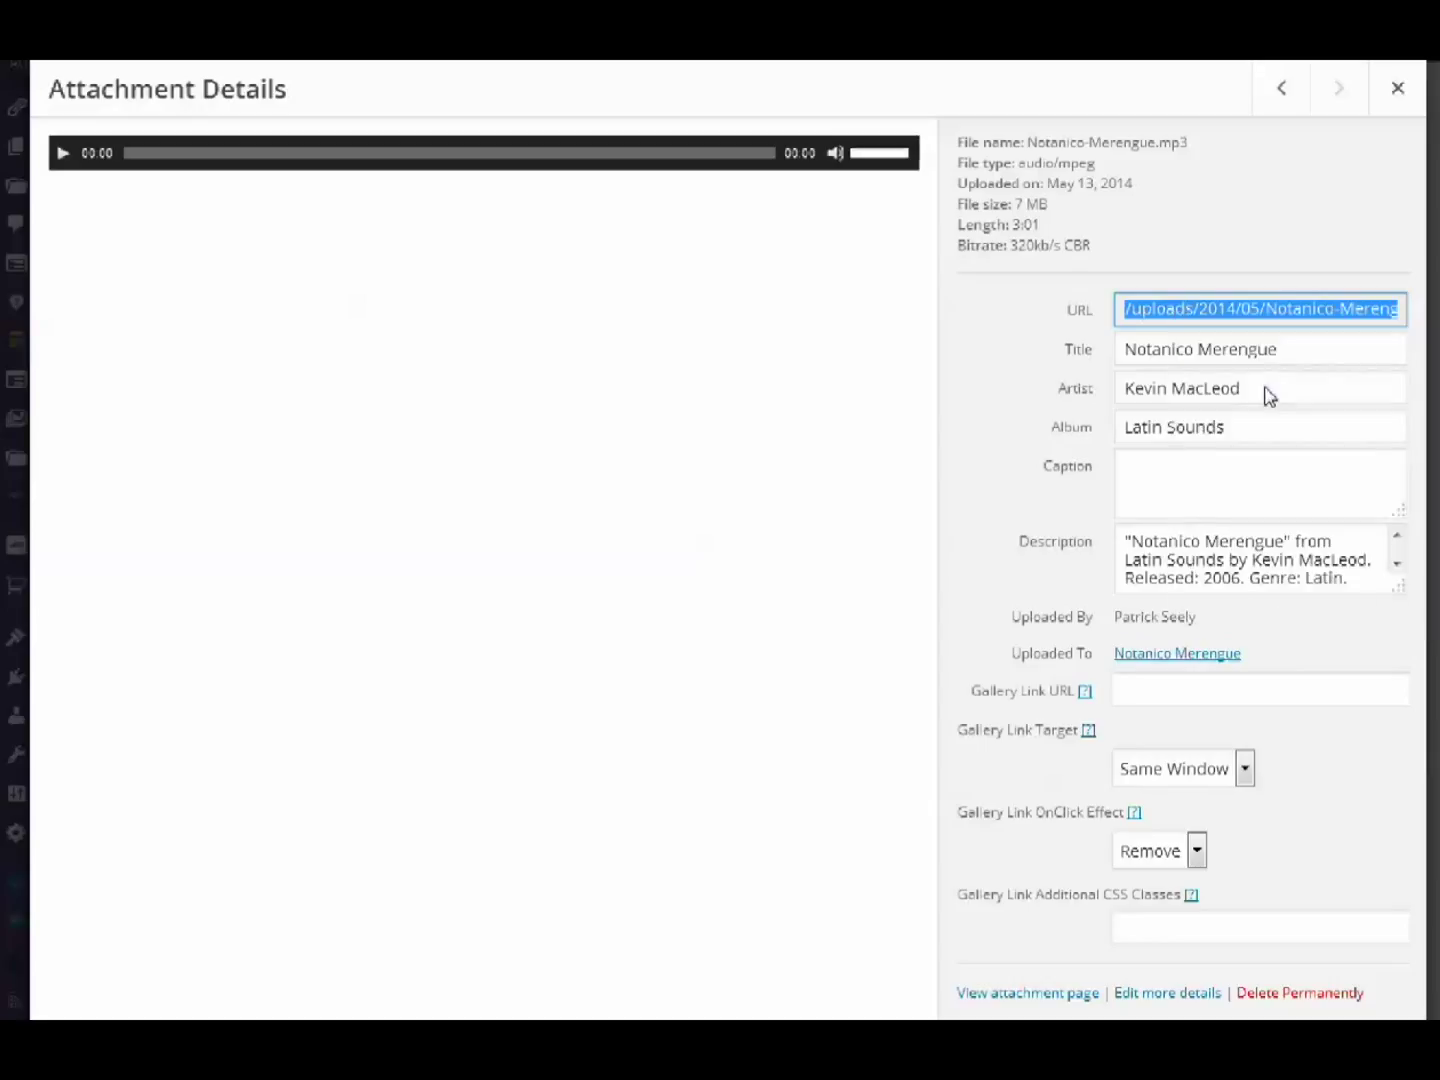